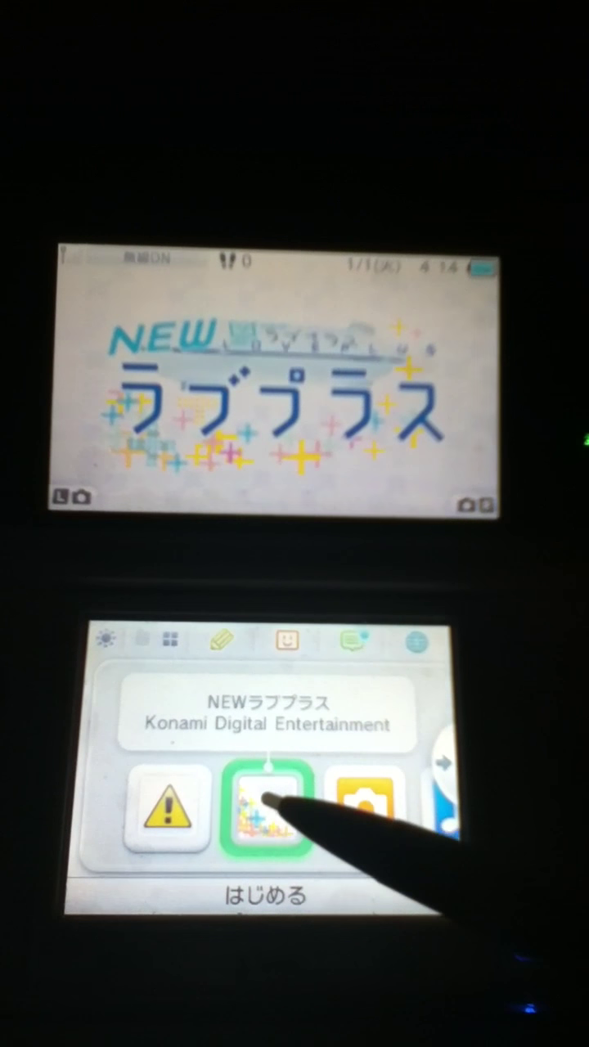
pyautogui.click(271, 795)
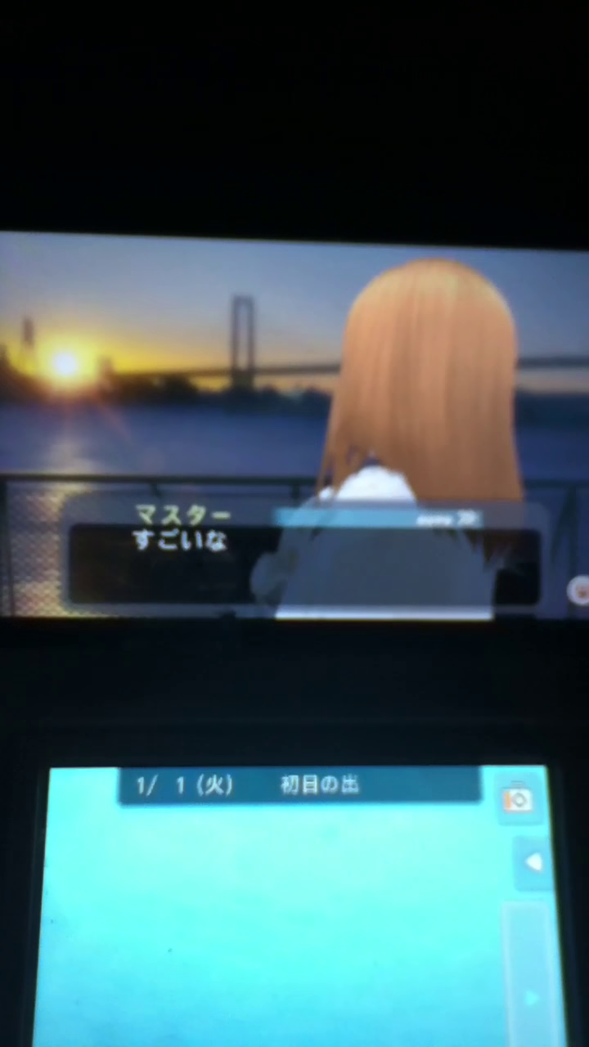
pyautogui.press('a')
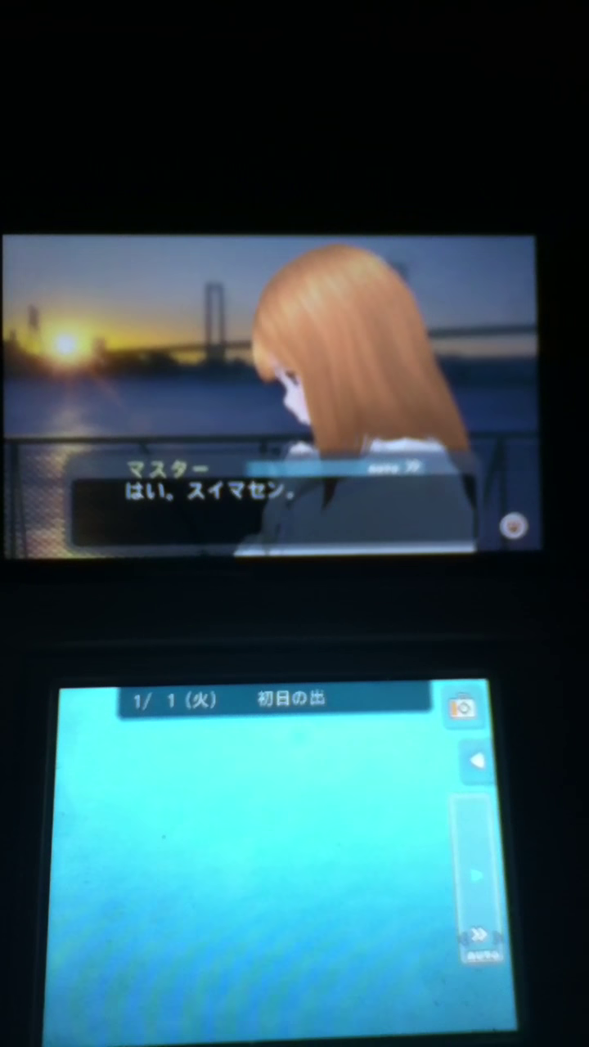
pyautogui.click(459, 709)
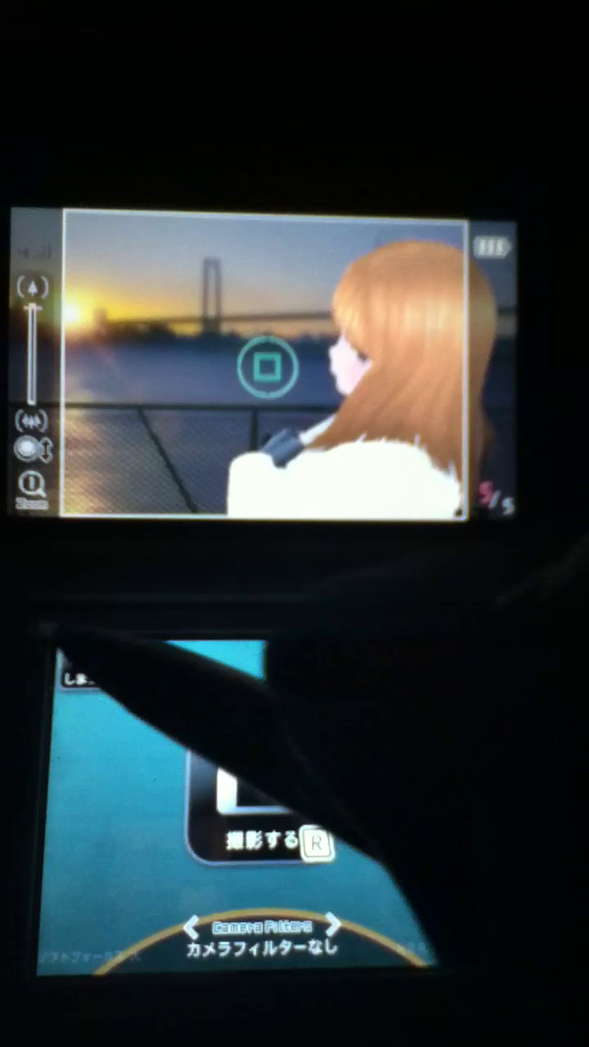
pyautogui.click(97, 678)
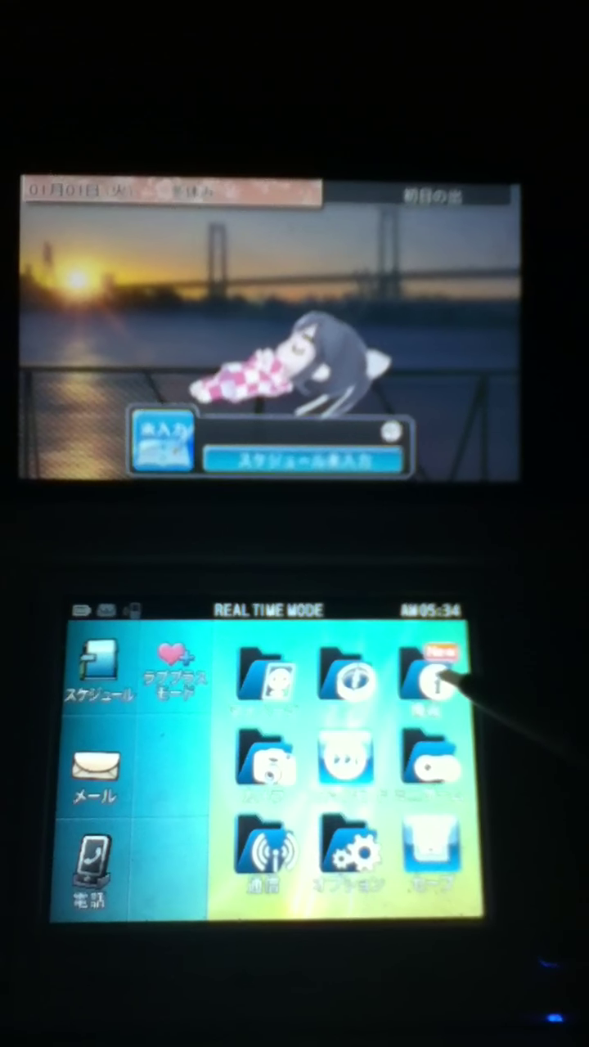
pyautogui.click(442, 677)
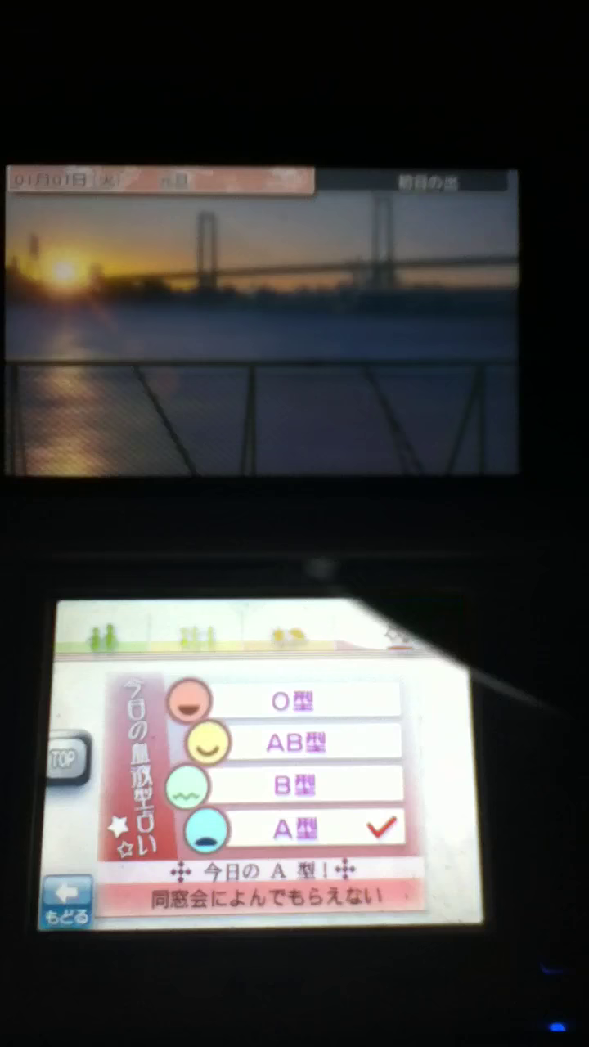
pyautogui.click(67, 756)
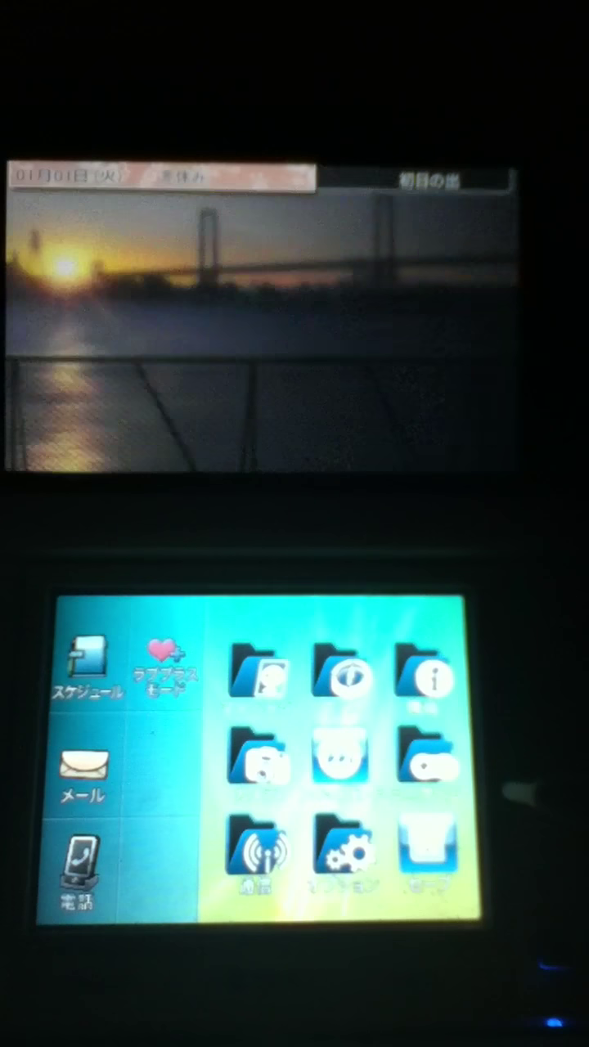